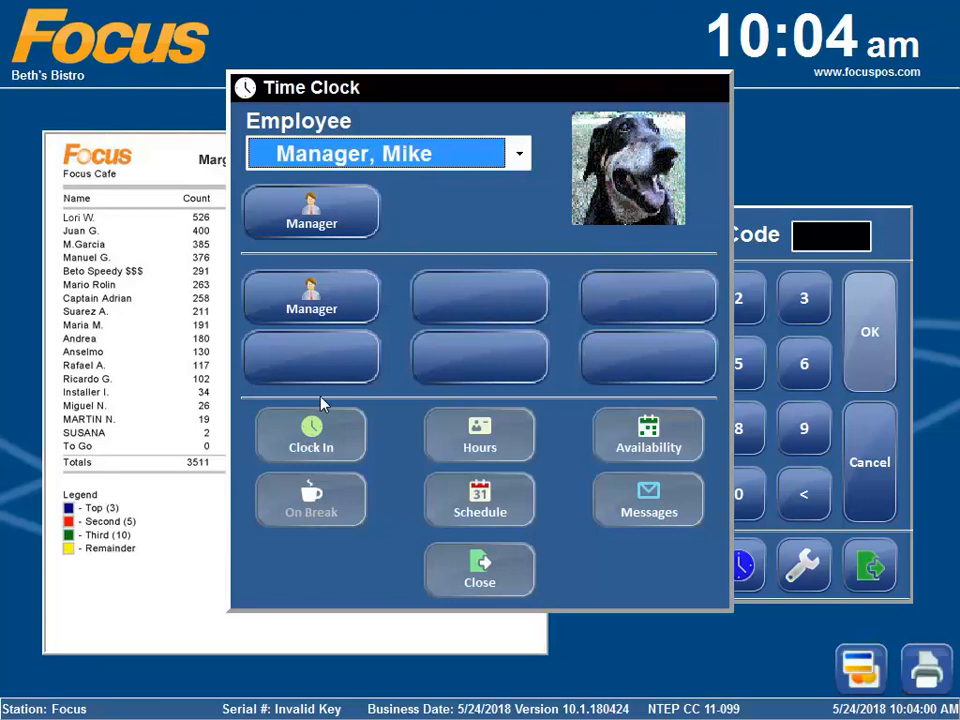
- Clock in as Manager and open the Fast Food ordering menu
{"action": "left_click", "coordinate": [318, 445]}
{"action": "left_click", "coordinate": [425, 380]}
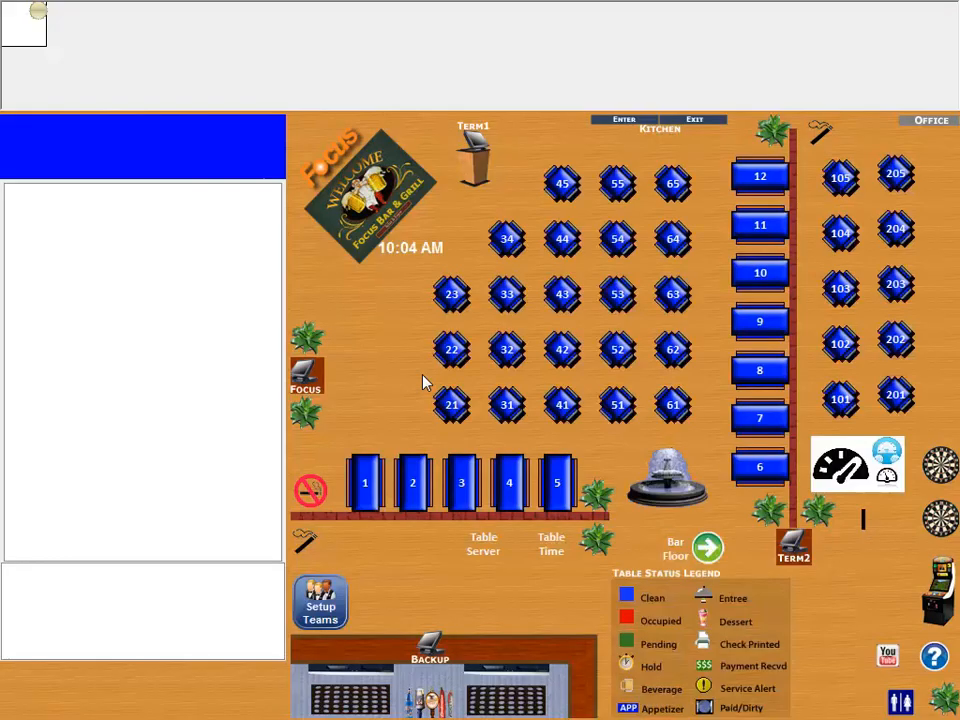
{"action": "left_click", "coordinate": [427, 75]}
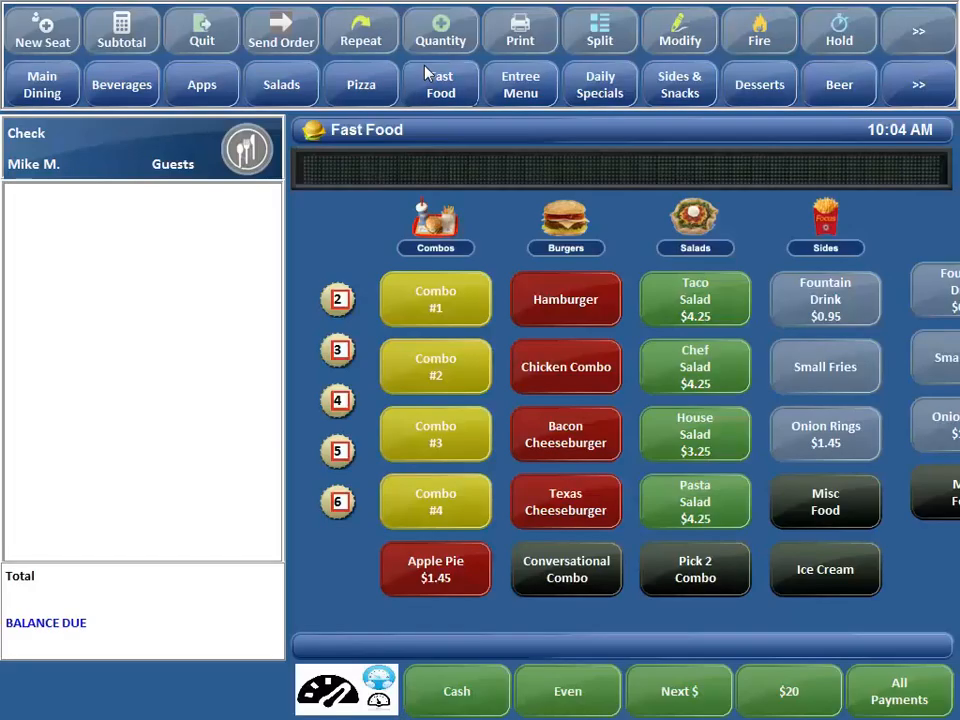
- Start an Open Liquor item from the Vodka & Gin menu with a price of $2.00
{"action": "left_click", "coordinate": [940, 78]}
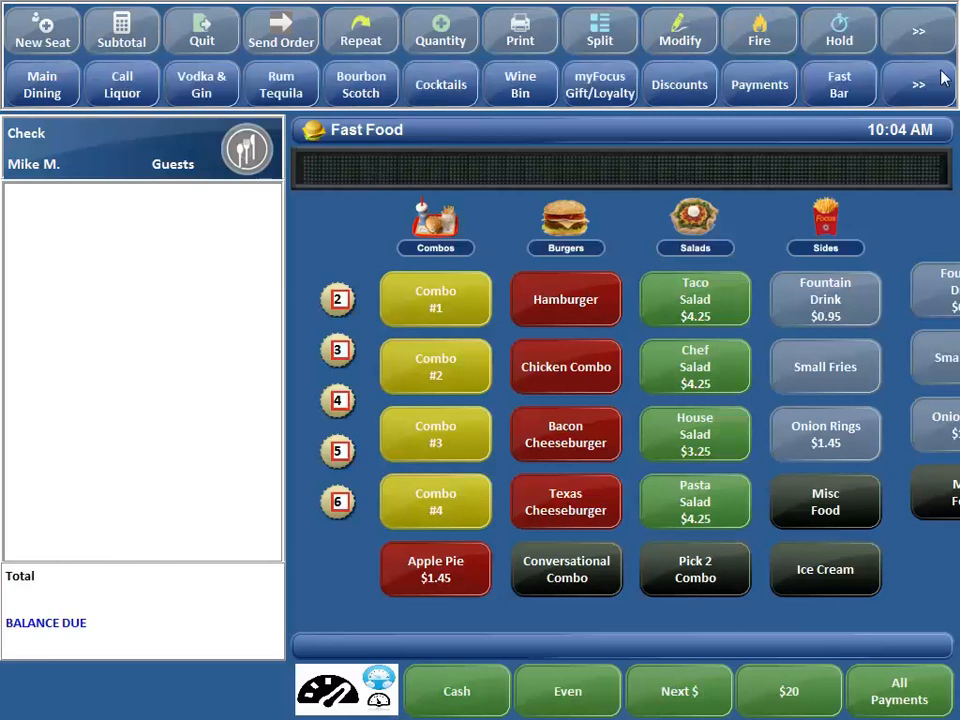
{"action": "left_click", "coordinate": [200, 90]}
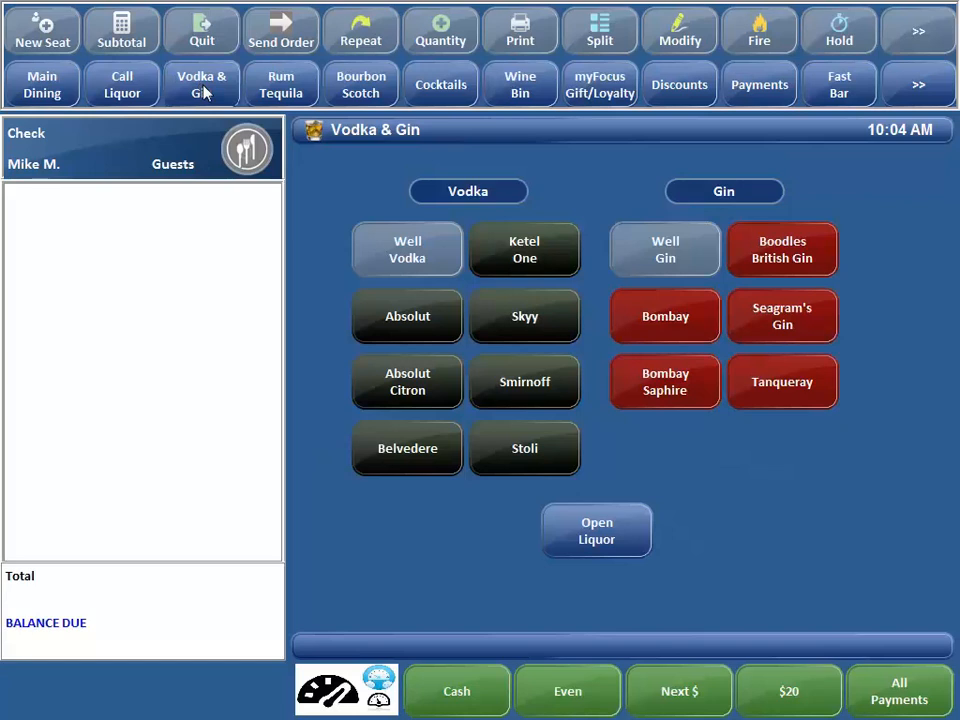
{"action": "left_click", "coordinate": [617, 516]}
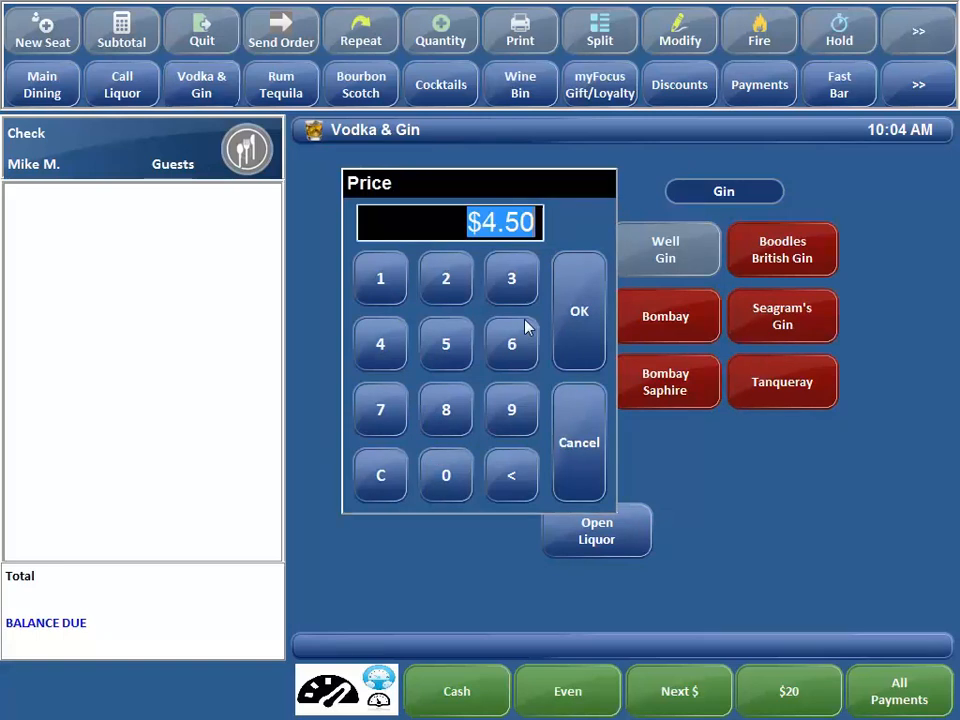
{"action": "type", "text": "200"}
{"action": "key", "text": "Return"}
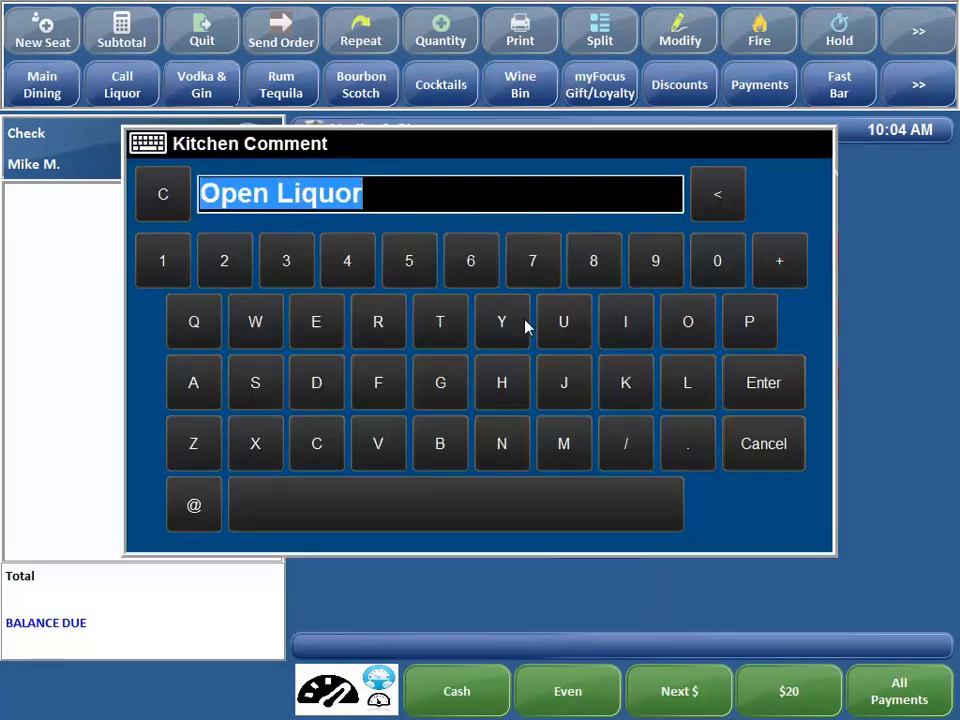
- Enter Grey Goose Martini as the item's kitchen comment and add the Double drink modifier
{"action": "type", "text": "Grey"}
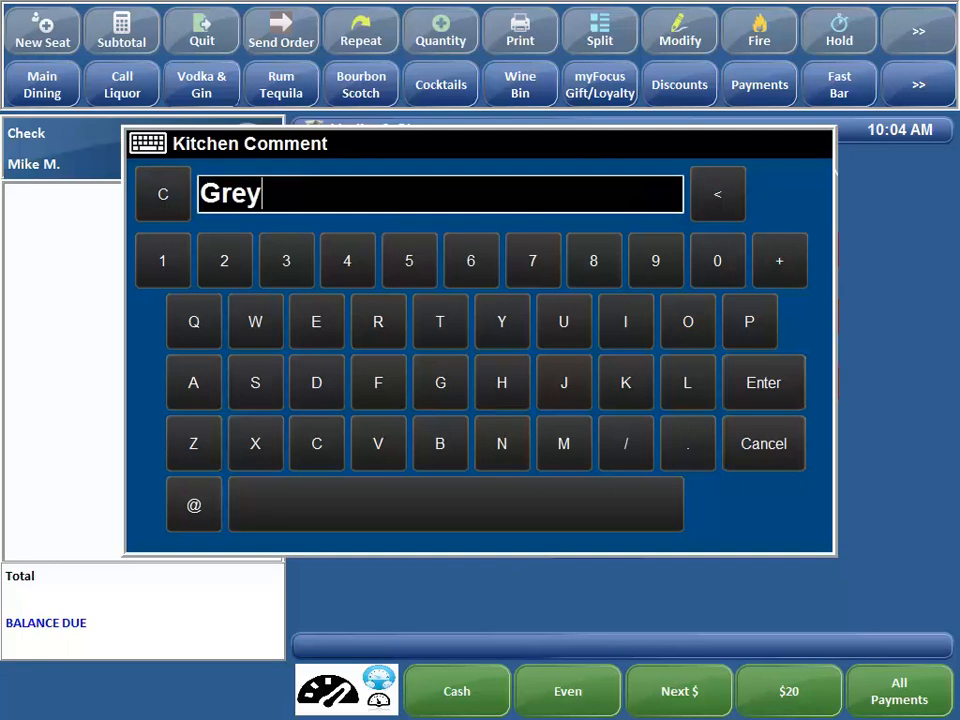
{"action": "type", "text": " Goose Marting"}
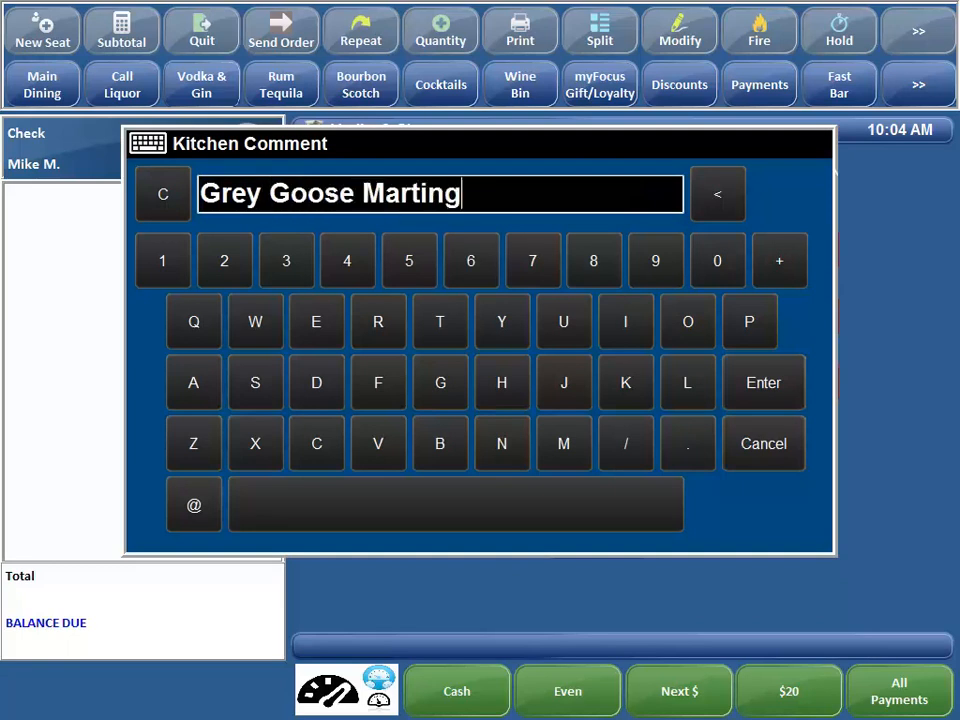
{"action": "key", "text": "BackSpace"}
{"action": "type", "text": "o"}
{"action": "key", "text": "BackSpace"}
{"action": "type", "text": "i"}
{"action": "key", "text": "Return"}
{"action": "left_click", "coordinate": [634, 92]}
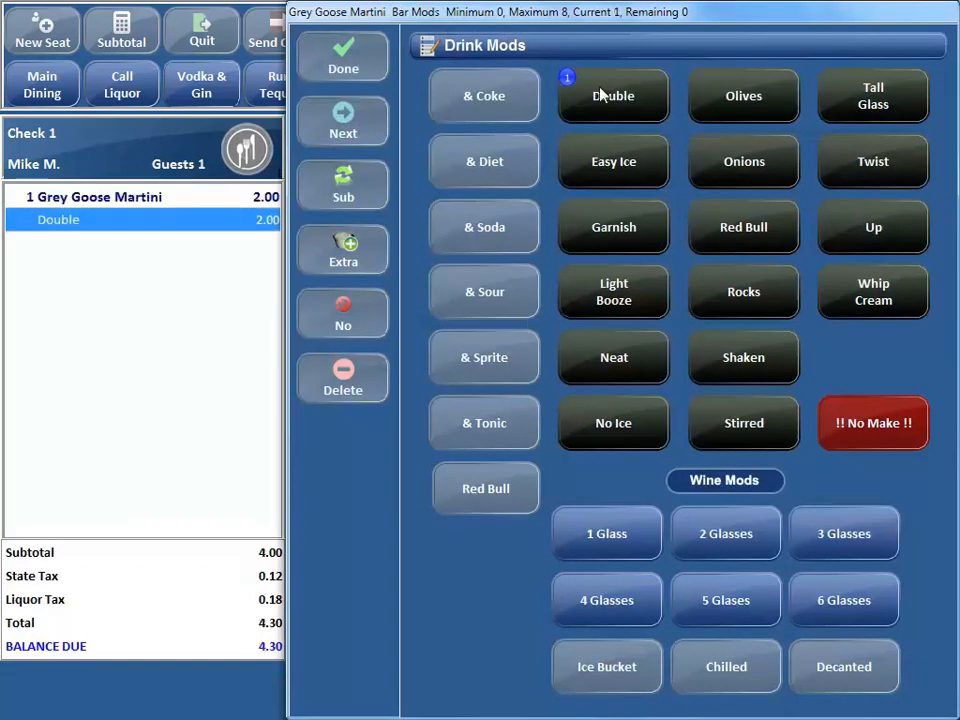
{"action": "left_click", "coordinate": [343, 58]}
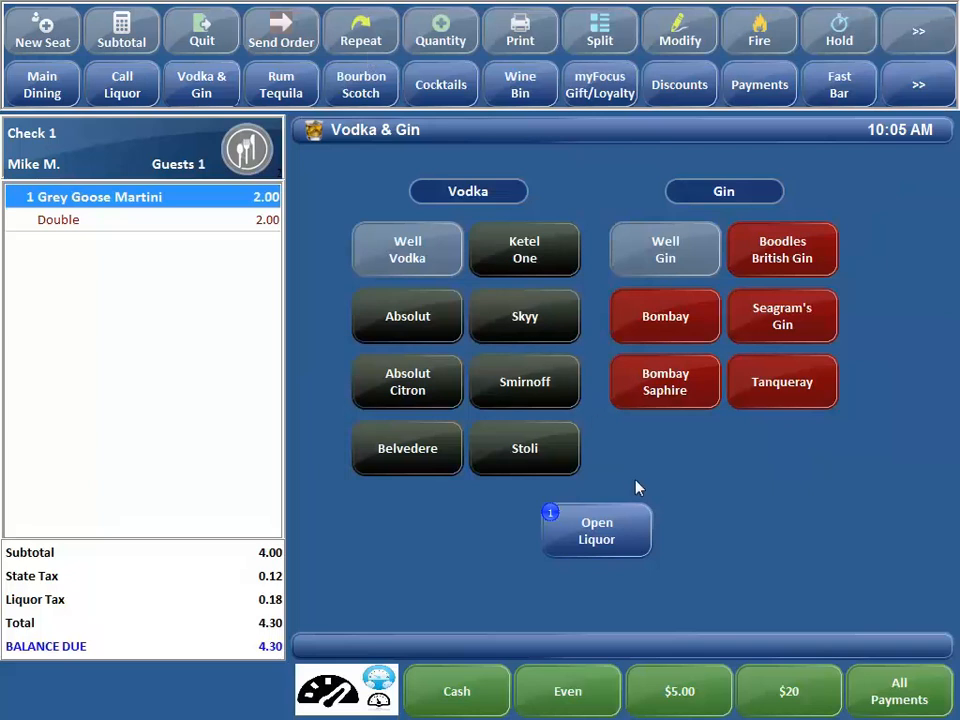
- In the Open Liquor item's setup, set price 5 to $10.00 and price 6 to $20.00, and save it
{"action": "right_click", "coordinate": [605, 537]}
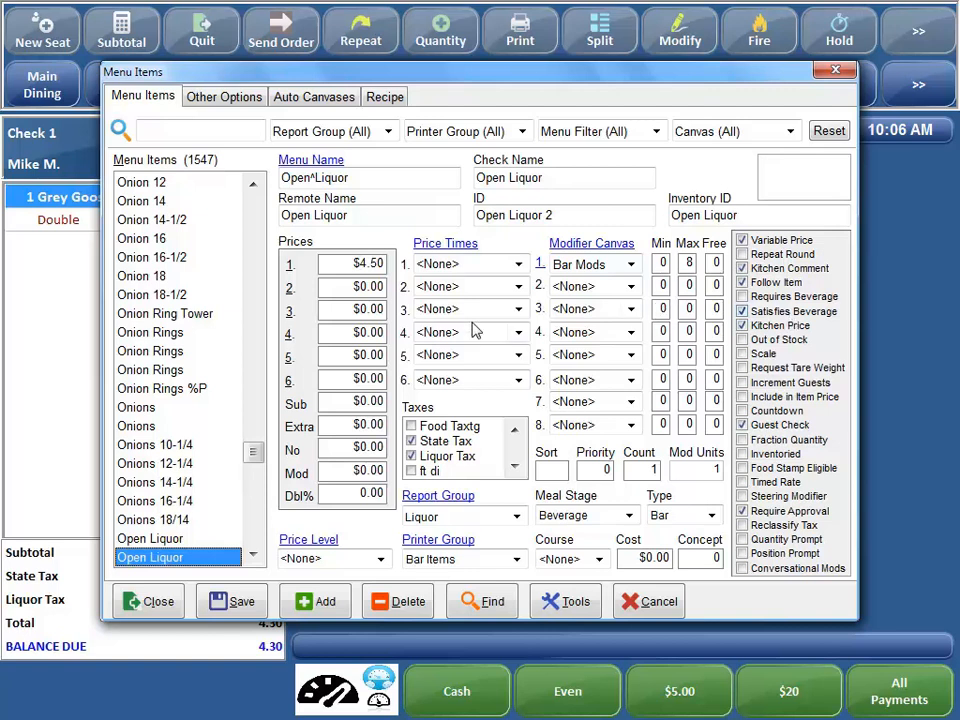
{"action": "left_click", "coordinate": [368, 355]}
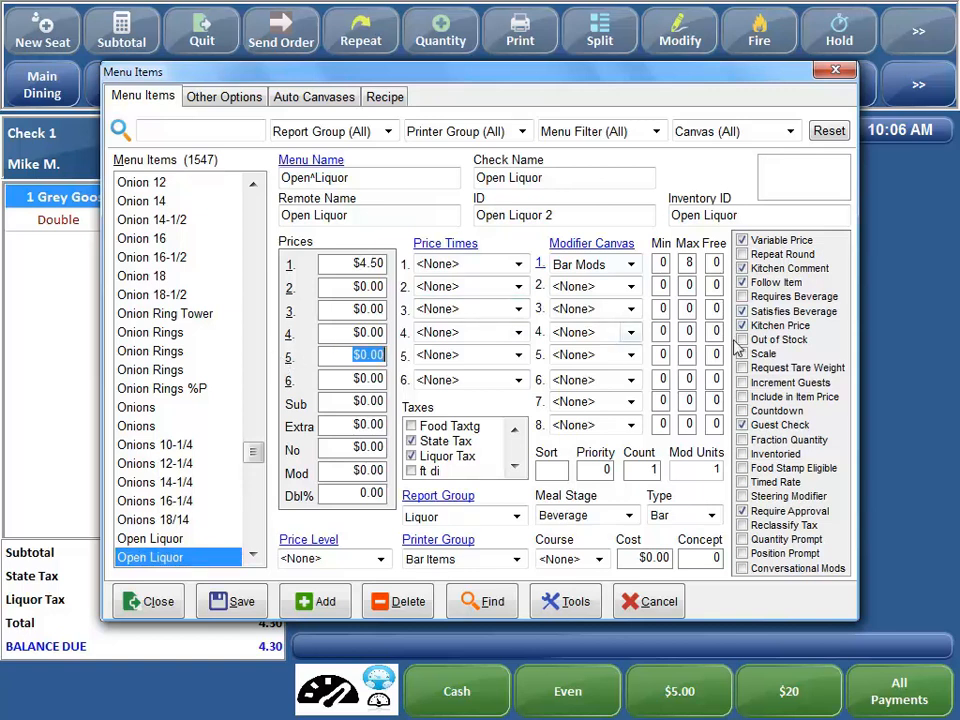
{"action": "left_click", "coordinate": [742, 240]}
{"action": "type", "text": "$10"}
{"action": "key", "text": "Tab"}
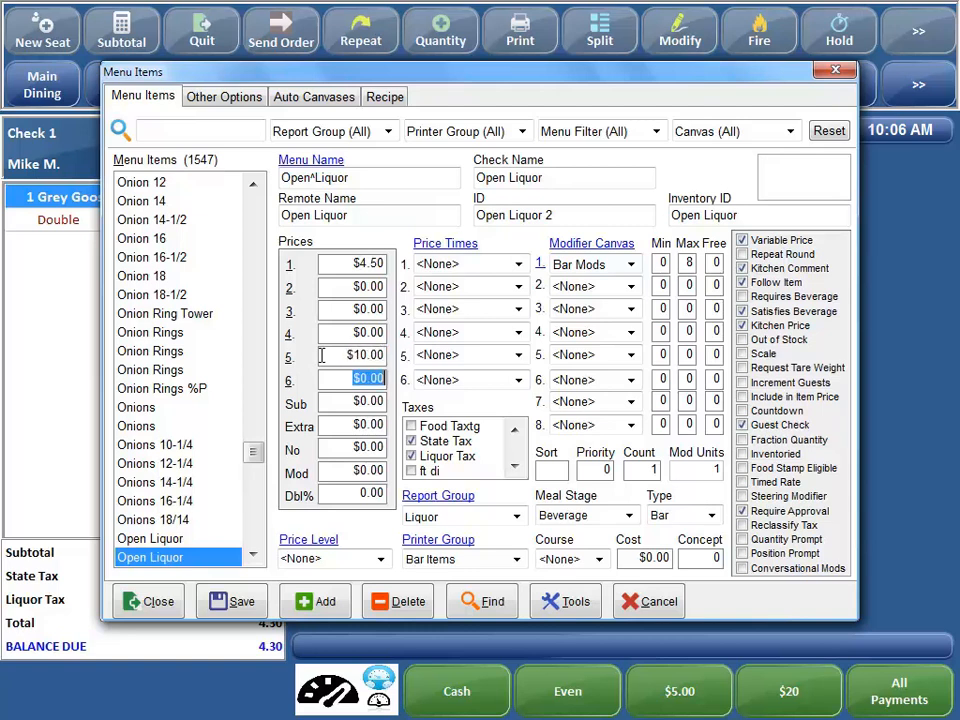
{"action": "type", "text": "$20"}
{"action": "left_click", "coordinate": [218, 603]}
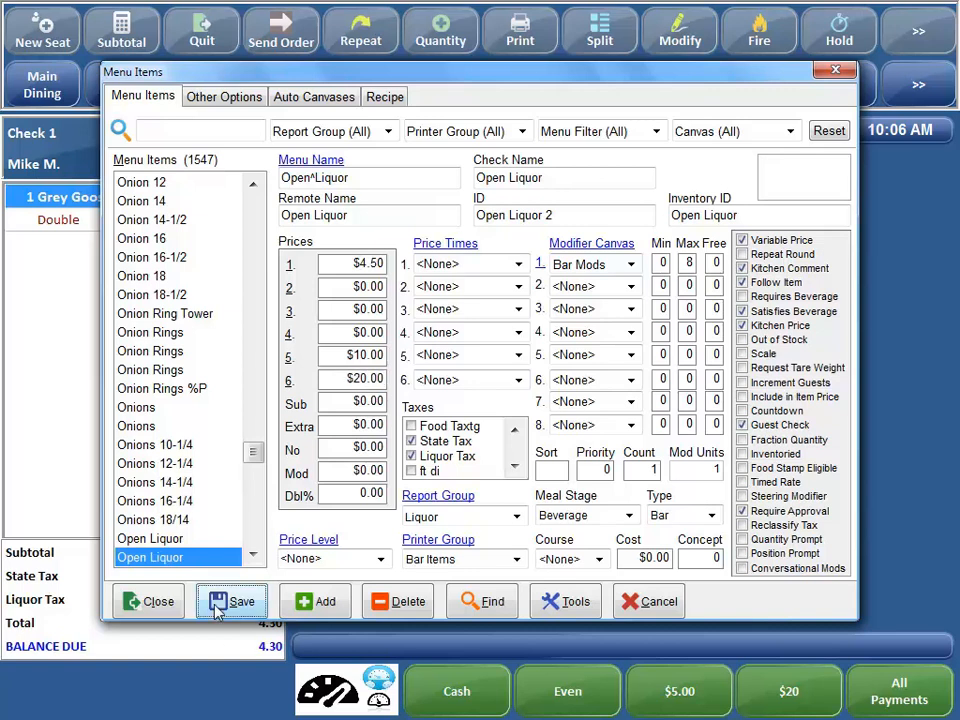
{"action": "left_click", "coordinate": [152, 602]}
- Try to ring up an Open Liquor item at $25.00
{"action": "left_click", "coordinate": [578, 533]}
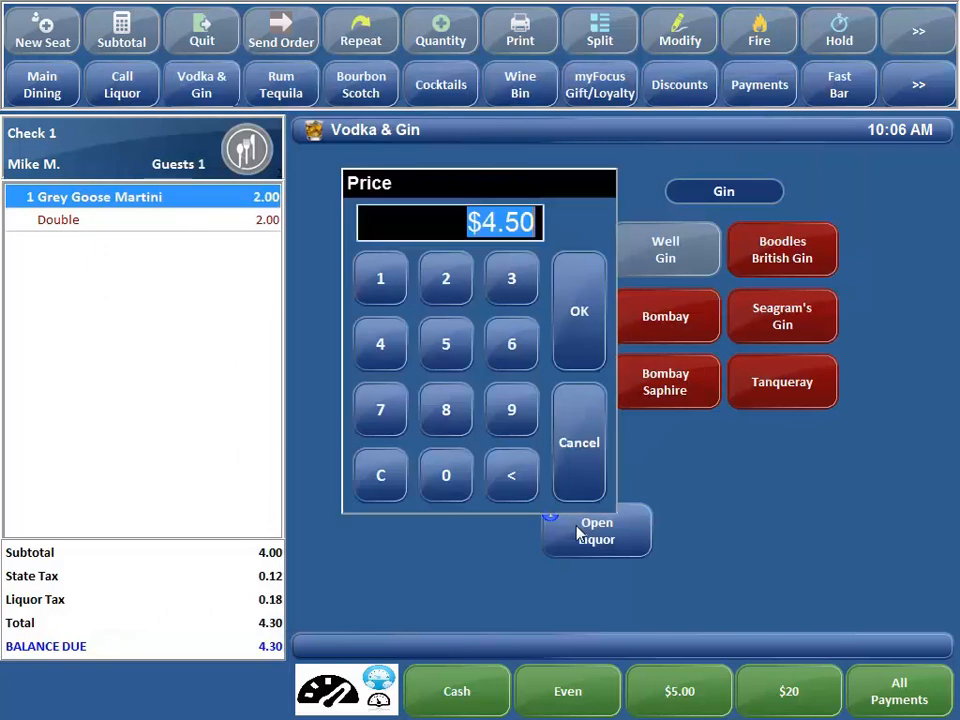
{"action": "type", "text": "2500"}
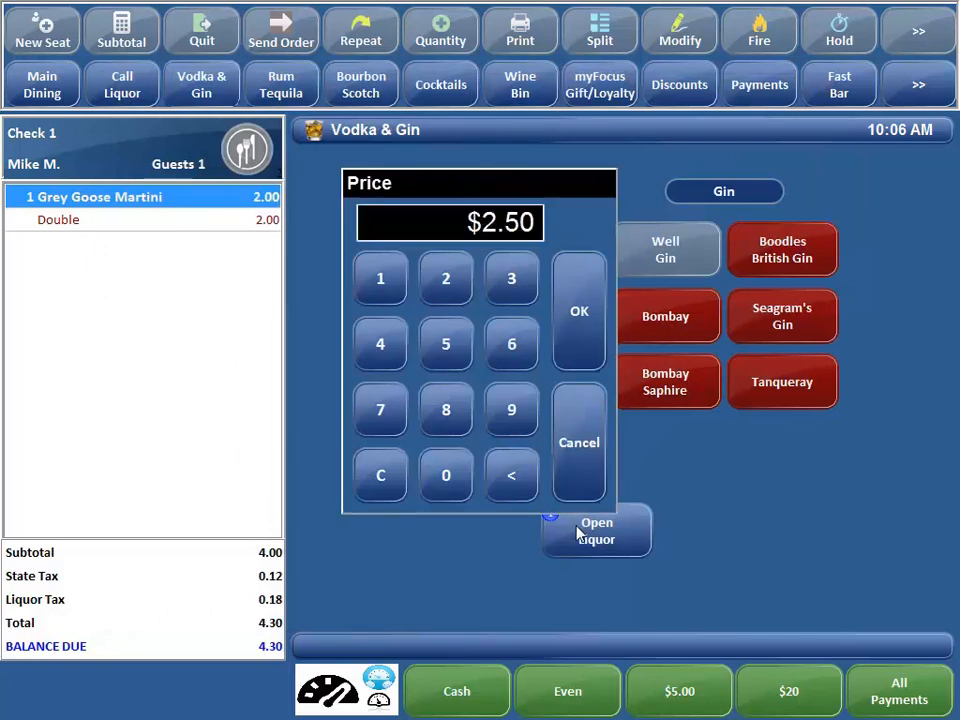
{"action": "key", "text": "Return"}
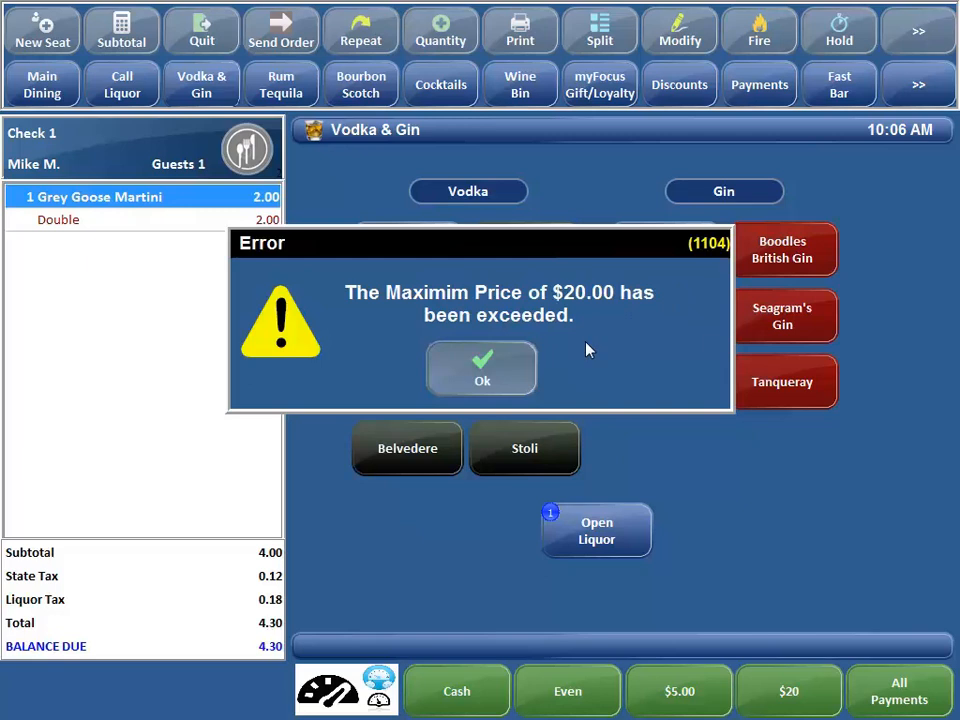
{"action": "left_click", "coordinate": [507, 368]}
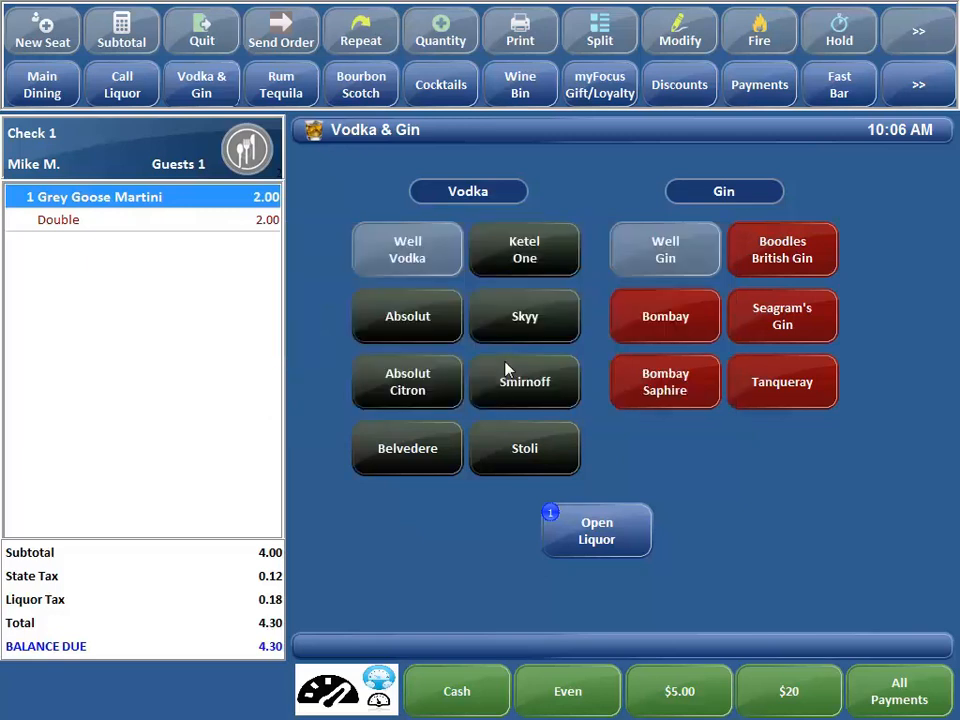
- Review prices 5 and 6 in the Open Liquor item's setup, leaving without edits
{"action": "right_click", "coordinate": [589, 517]}
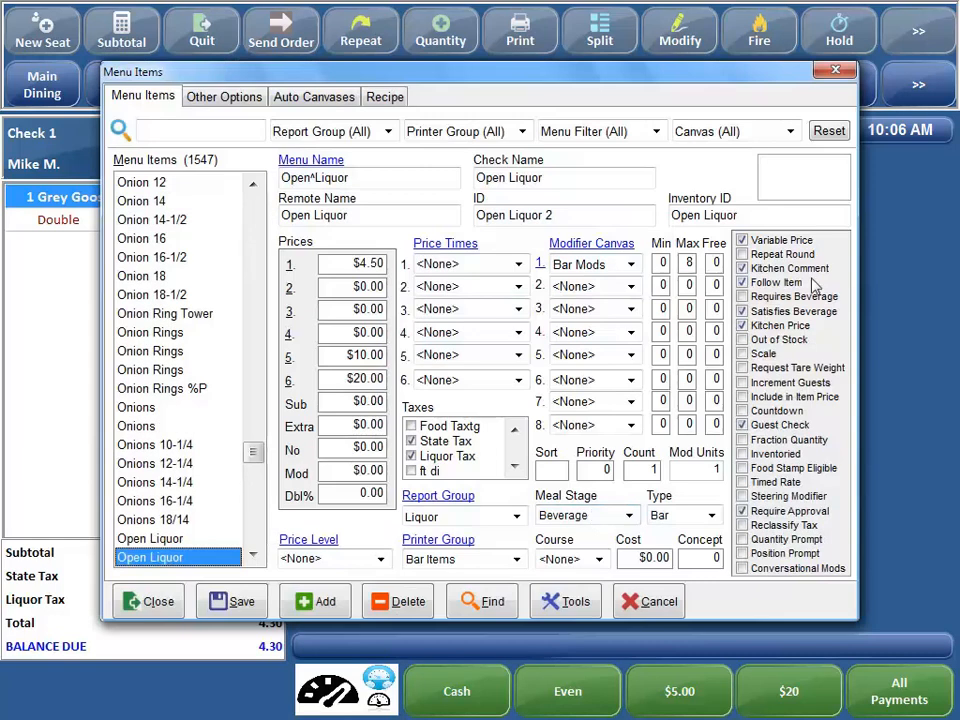
{"action": "left_click", "coordinate": [334, 358]}
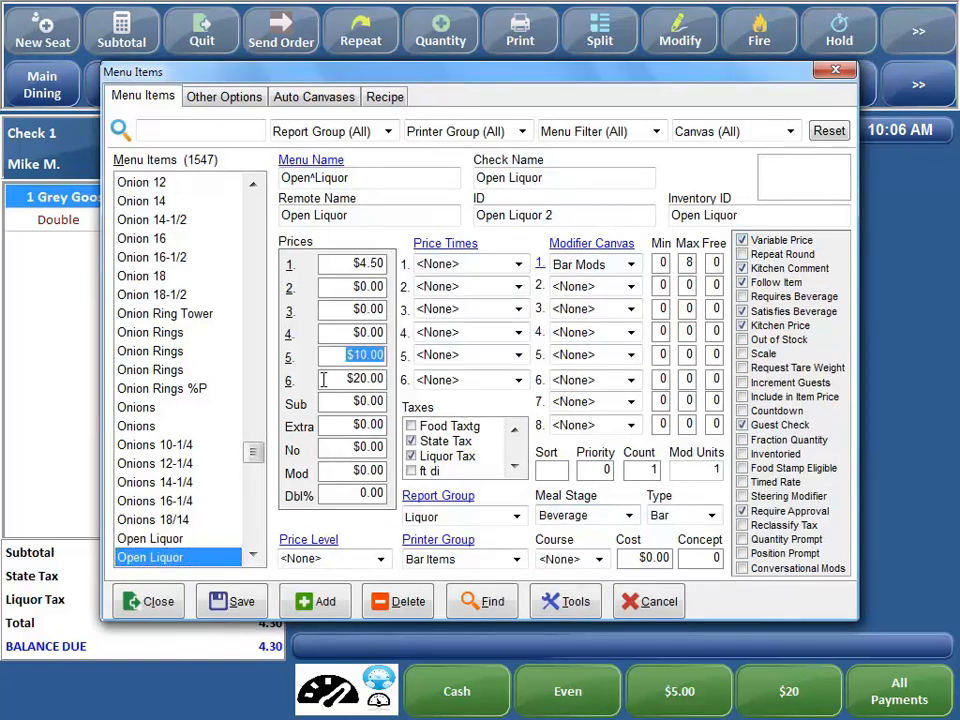
{"action": "left_click", "coordinate": [323, 380]}
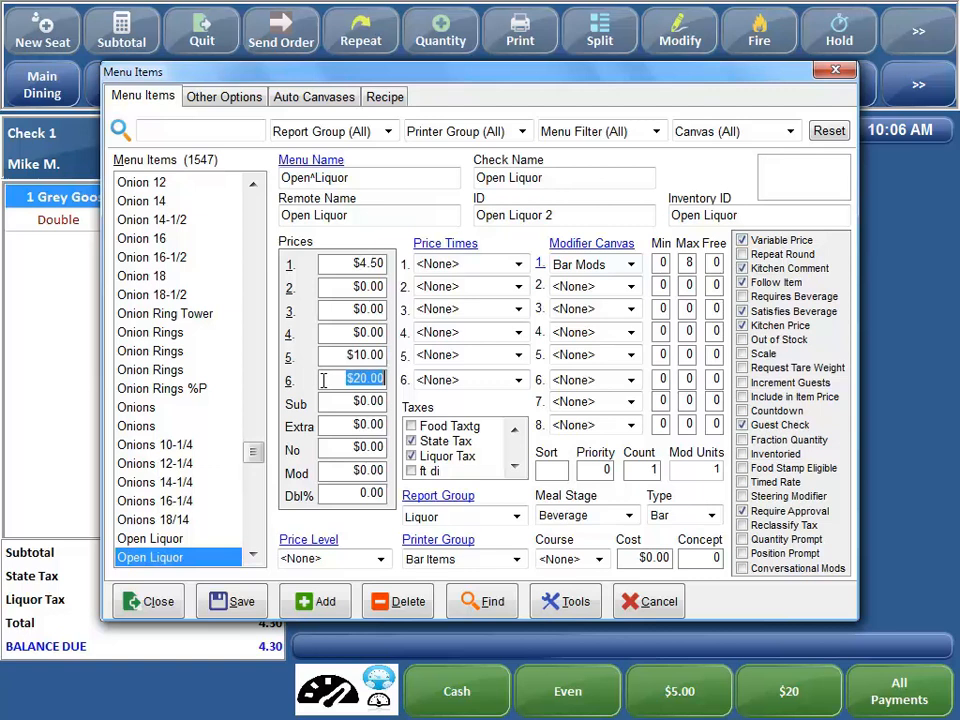
{"action": "left_click", "coordinate": [148, 600]}
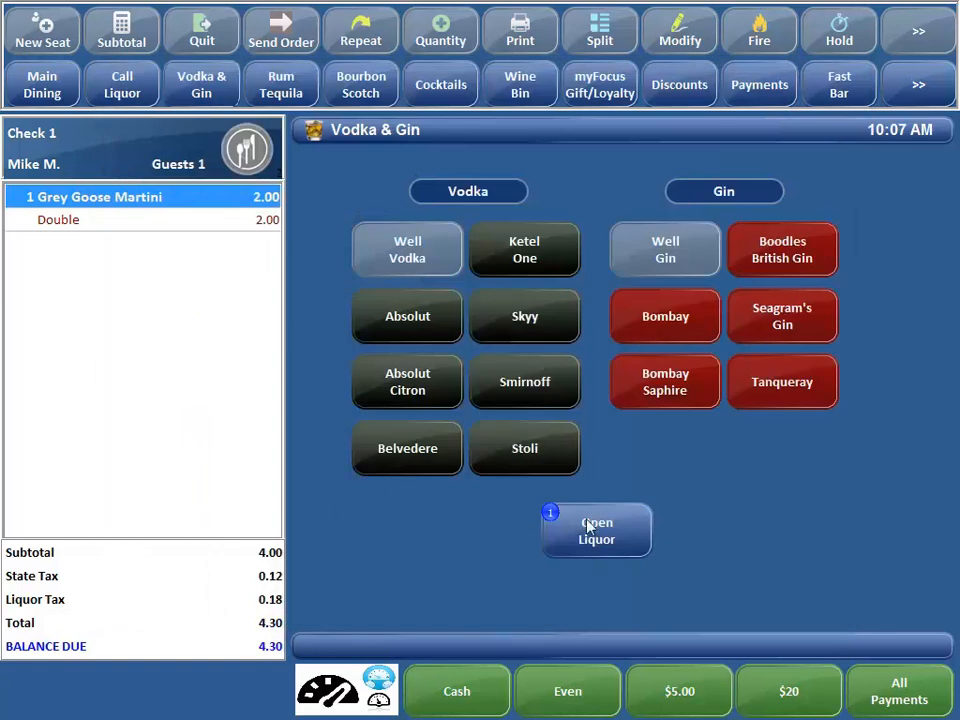
- Try to ring up an Open Liquor item at $2.00
{"action": "left_click", "coordinate": [588, 527]}
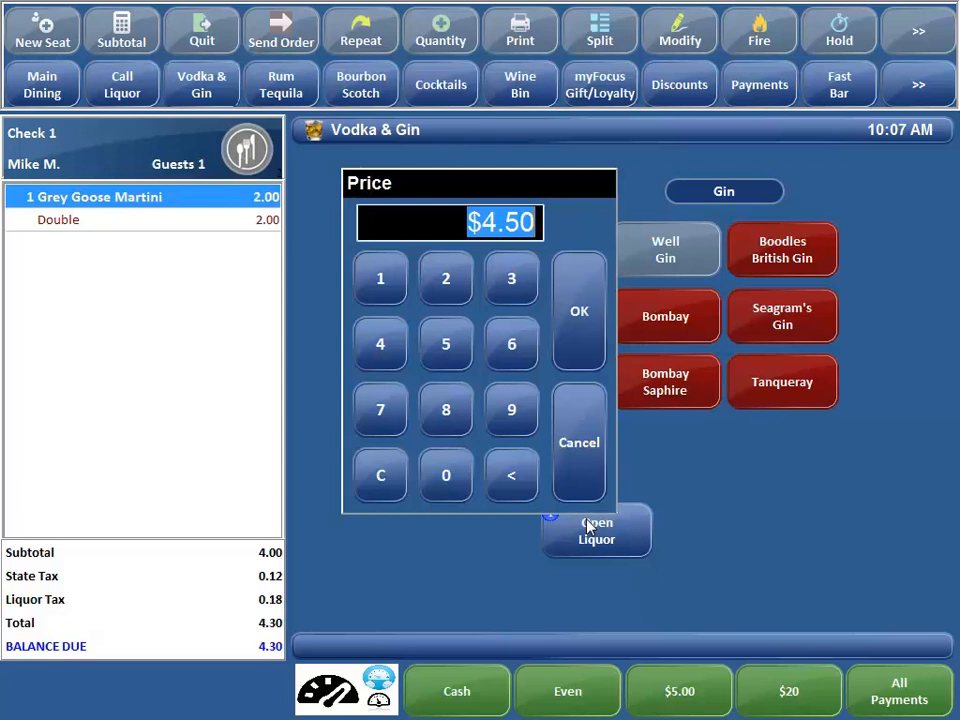
{"action": "type", "text": "200"}
{"action": "key", "text": "Return"}
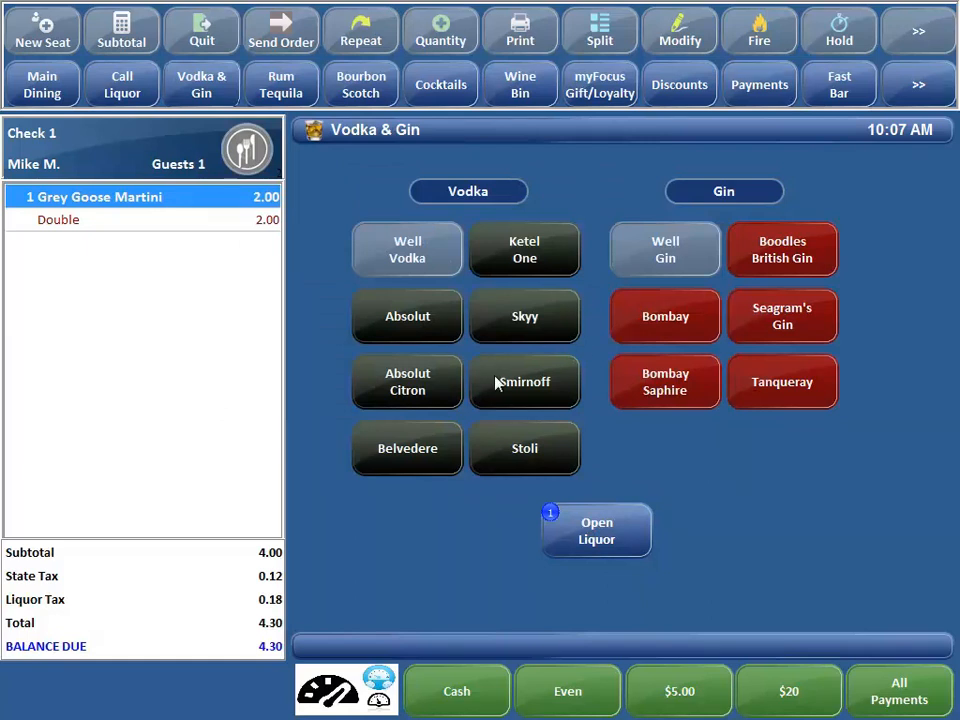
- Go to the Functions page and open the list of reports
{"action": "left_click", "coordinate": [903, 39]}
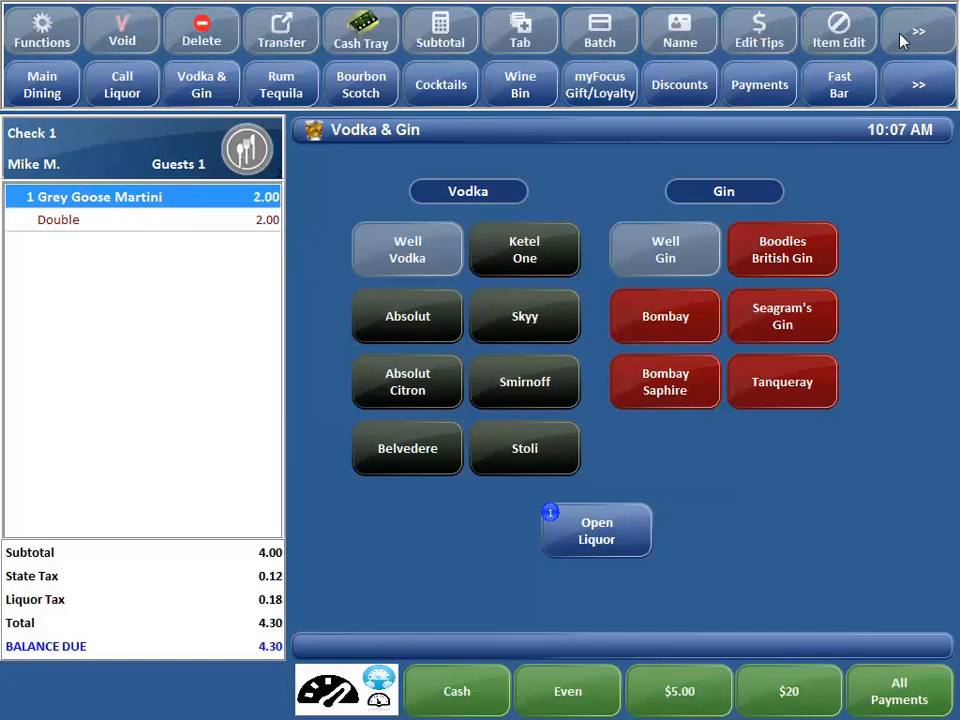
{"action": "left_click", "coordinate": [903, 39]}
{"action": "left_click", "coordinate": [903, 92]}
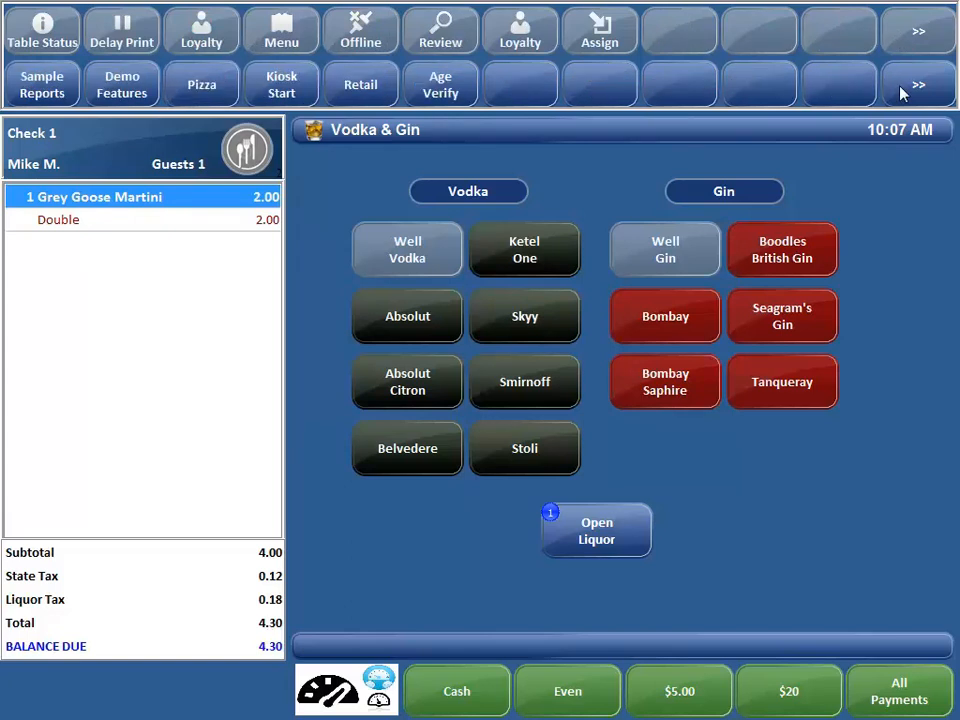
{"action": "left_click", "coordinate": [917, 20]}
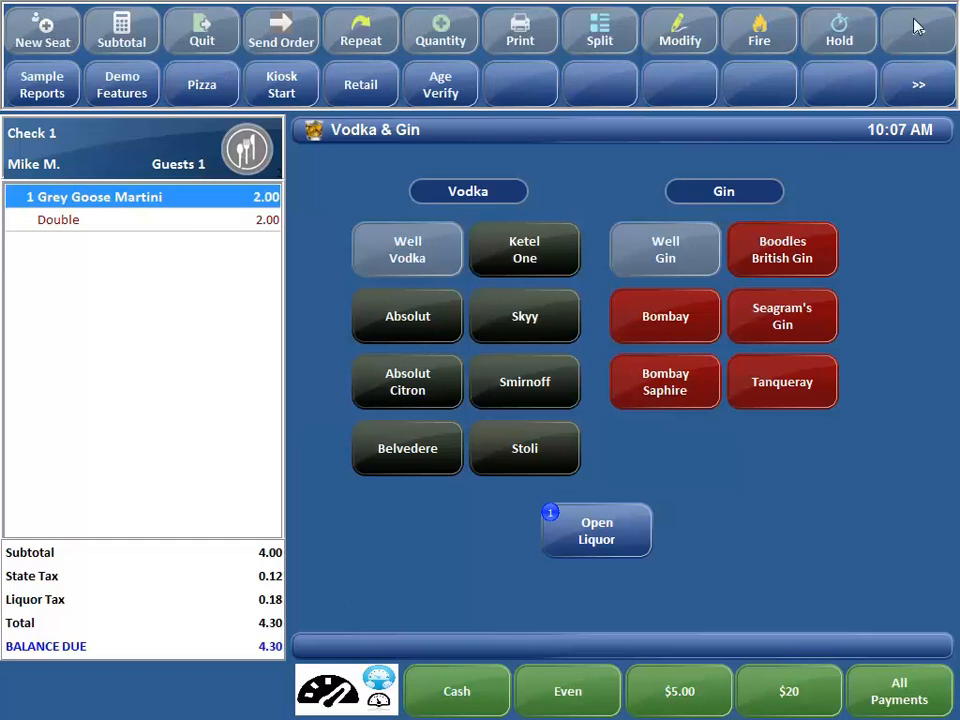
{"action": "left_click", "coordinate": [917, 25]}
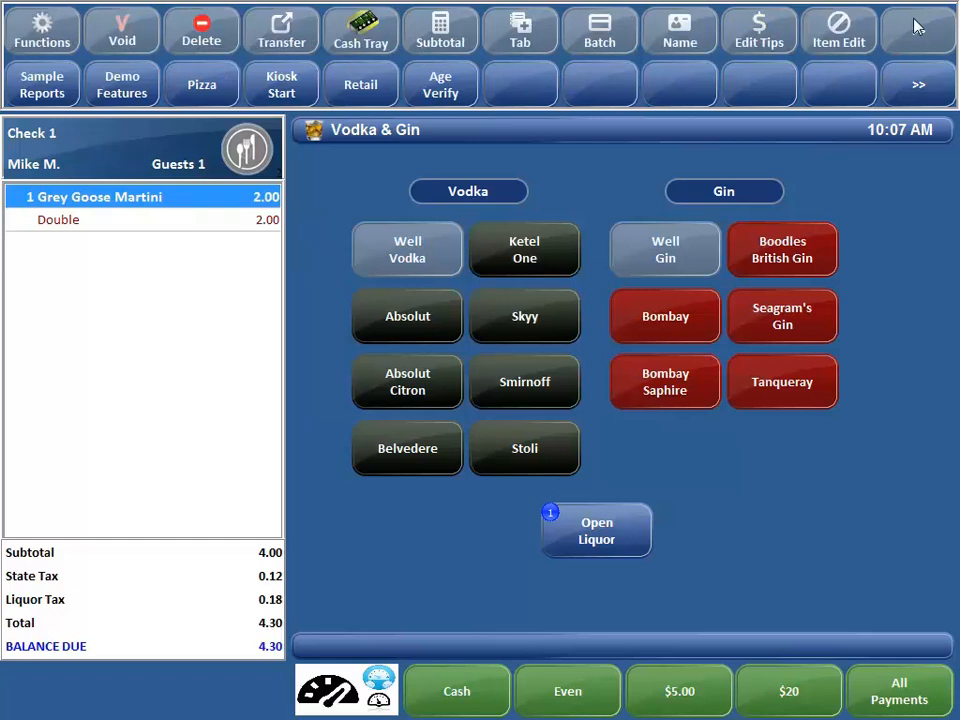
{"action": "left_click", "coordinate": [27, 30]}
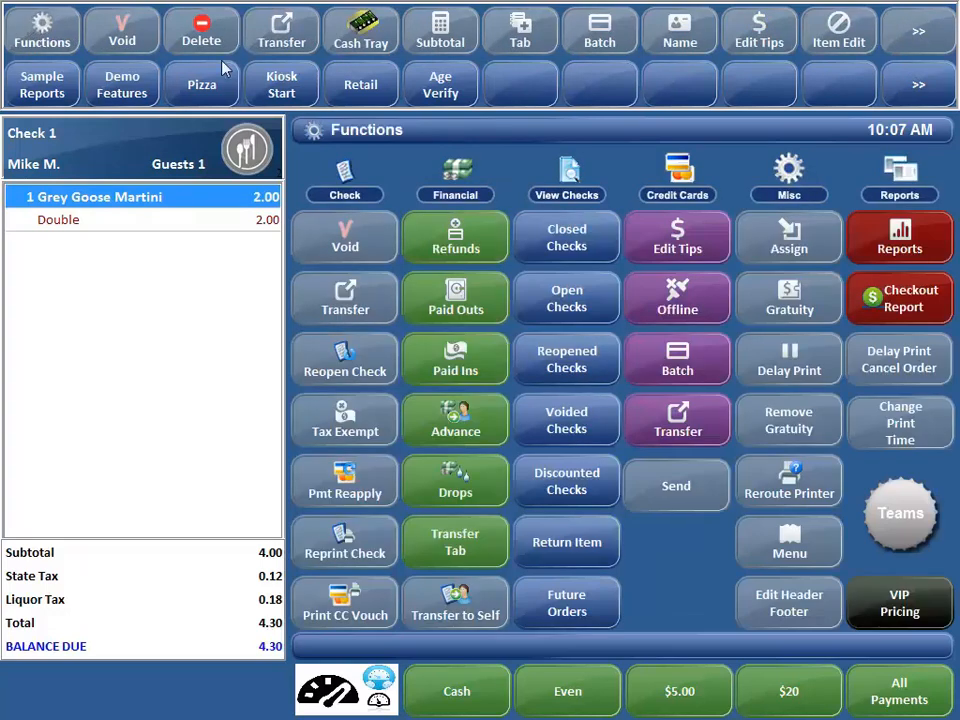
{"action": "left_click", "coordinate": [900, 235]}
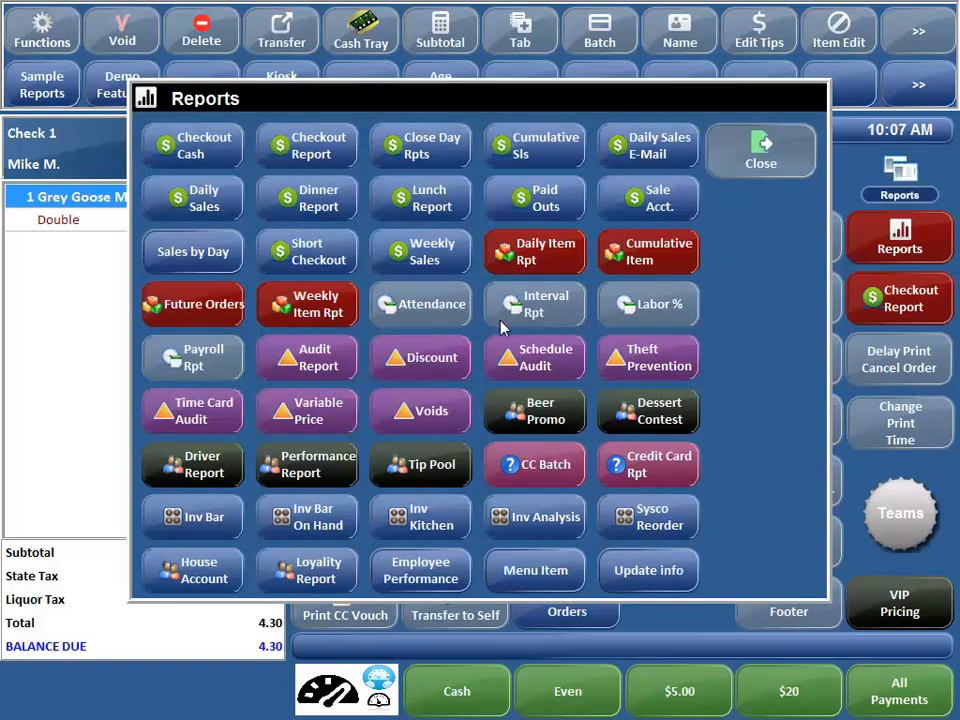
- Include Kitchen Comments in the Variable Price report's setup, save it and leave the reports list
{"action": "left_click", "coordinate": [318, 411]}
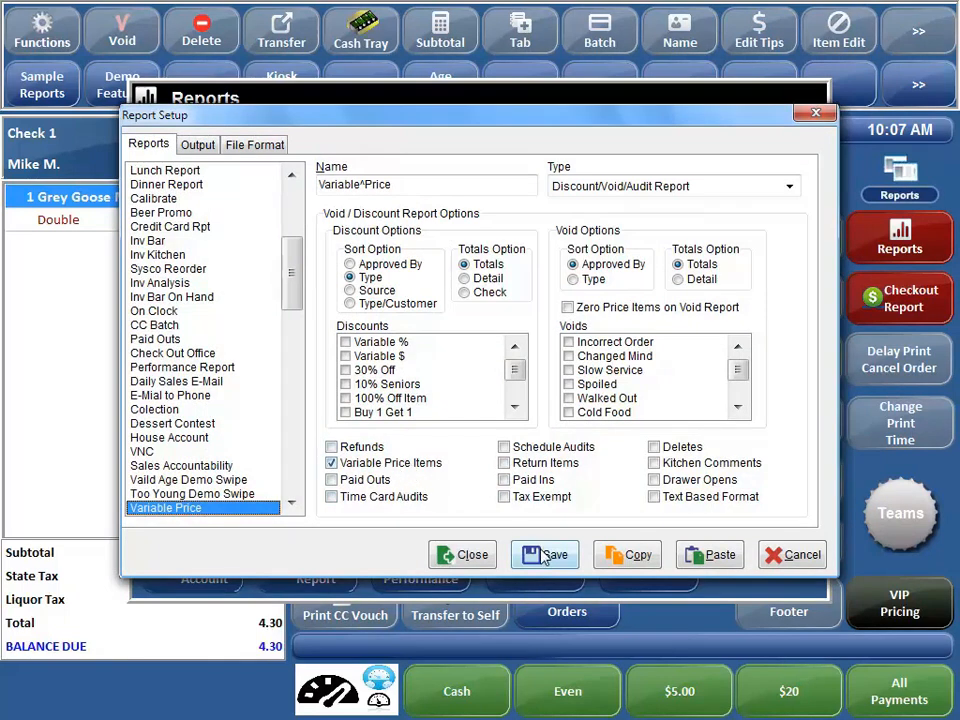
{"action": "left_click", "coordinate": [653, 463]}
{"action": "left_click", "coordinate": [540, 556]}
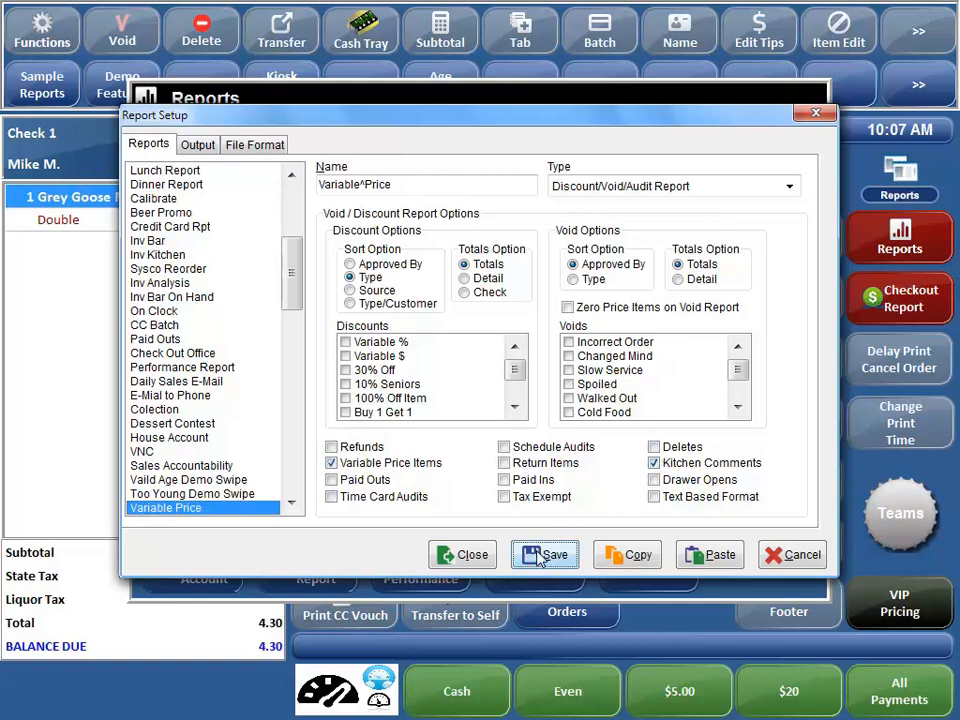
{"action": "left_click", "coordinate": [447, 557]}
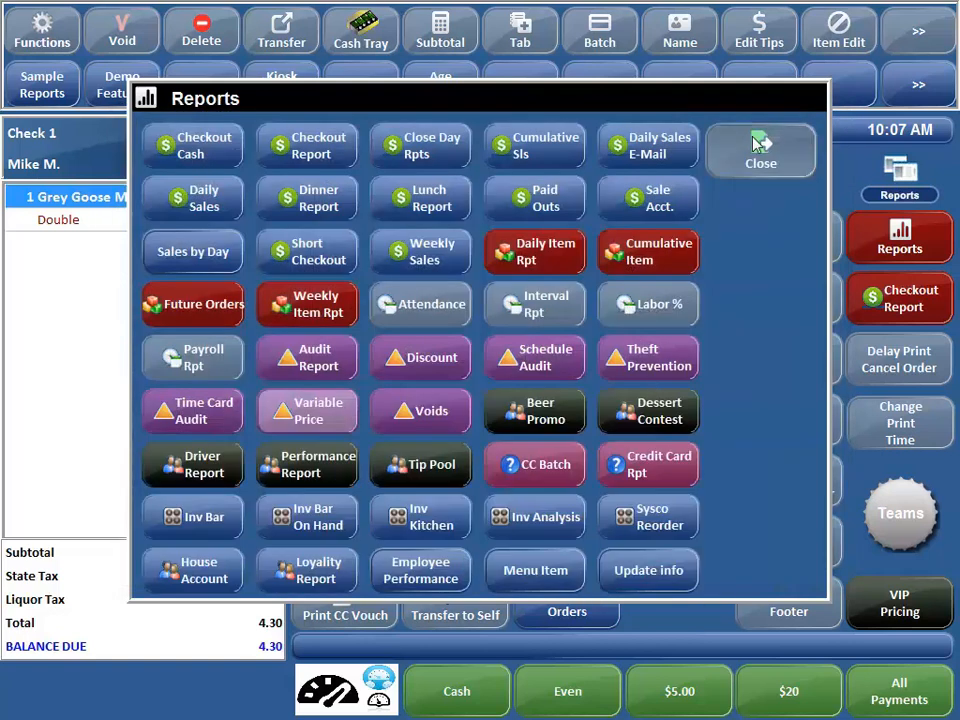
{"action": "left_click", "coordinate": [757, 146]}
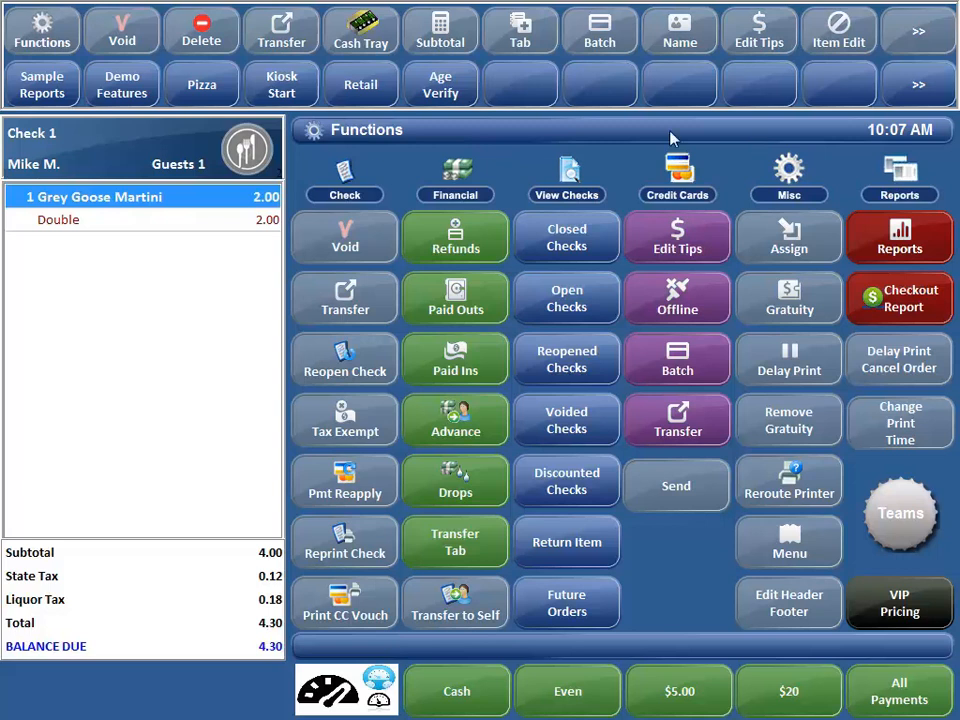
- Settle the martini check with an even payment and return to the floor plan
{"action": "left_click", "coordinate": [550, 682]}
{"action": "left_click", "coordinate": [515, 579]}
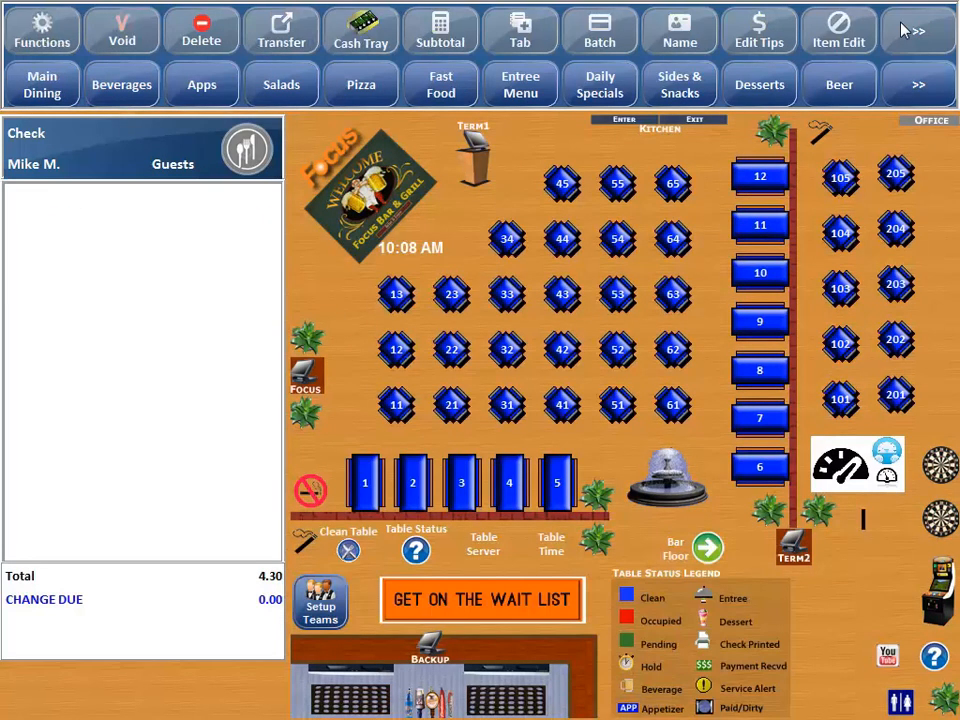
- Run the Variable Price report for 5/24/2018, review its variable price items and kitchen comments, and close the preview
{"action": "left_click", "coordinate": [38, 28]}
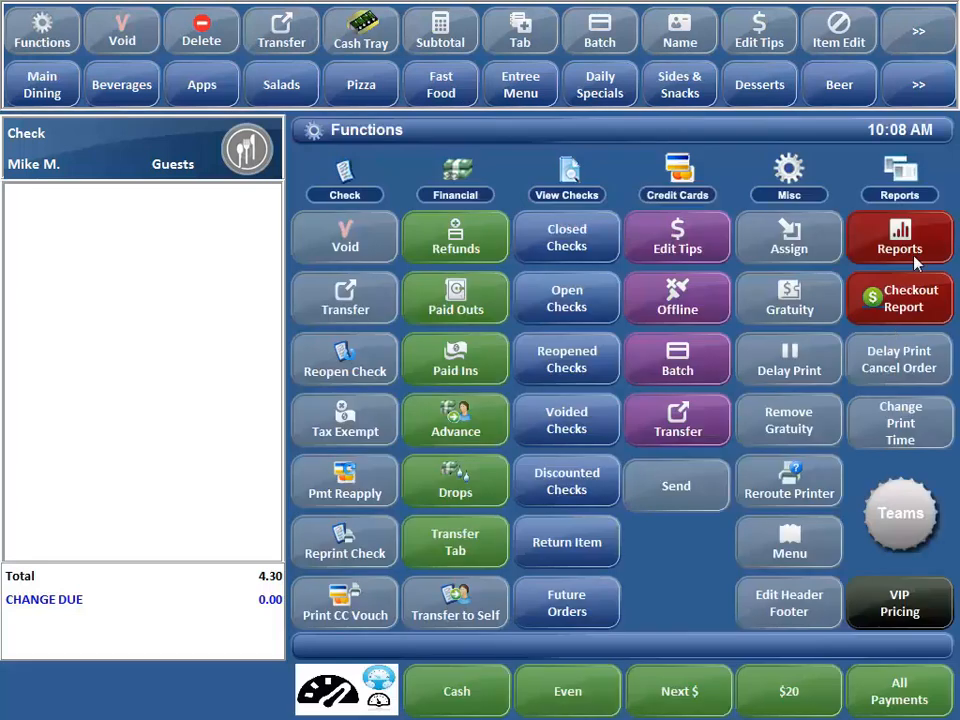
{"action": "left_click", "coordinate": [885, 246]}
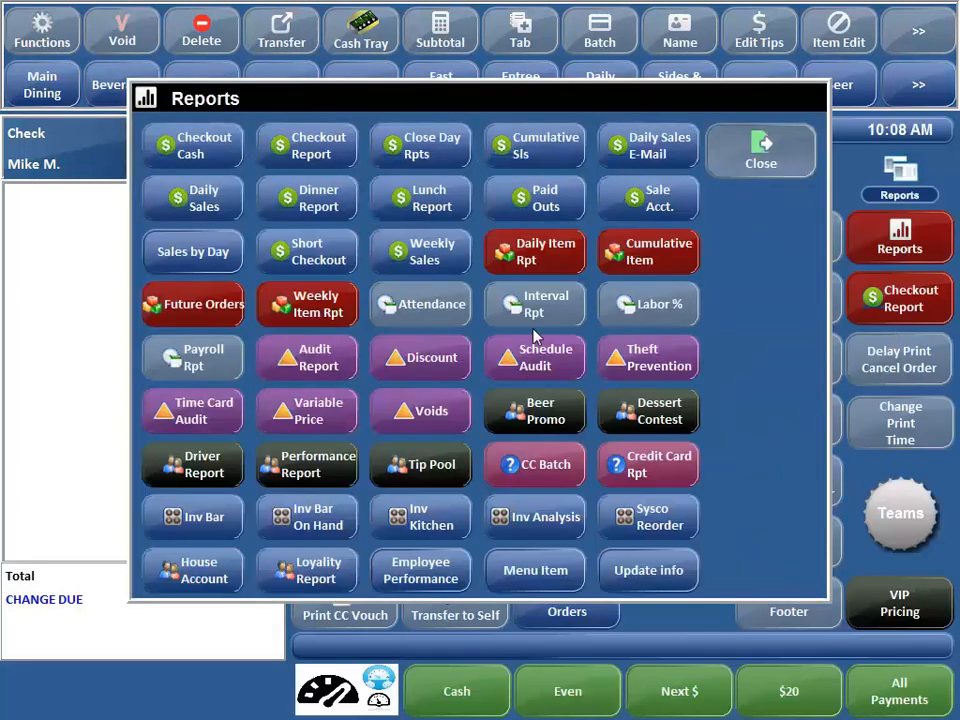
{"action": "left_click", "coordinate": [305, 412]}
{"action": "left_click", "coordinate": [427, 510]}
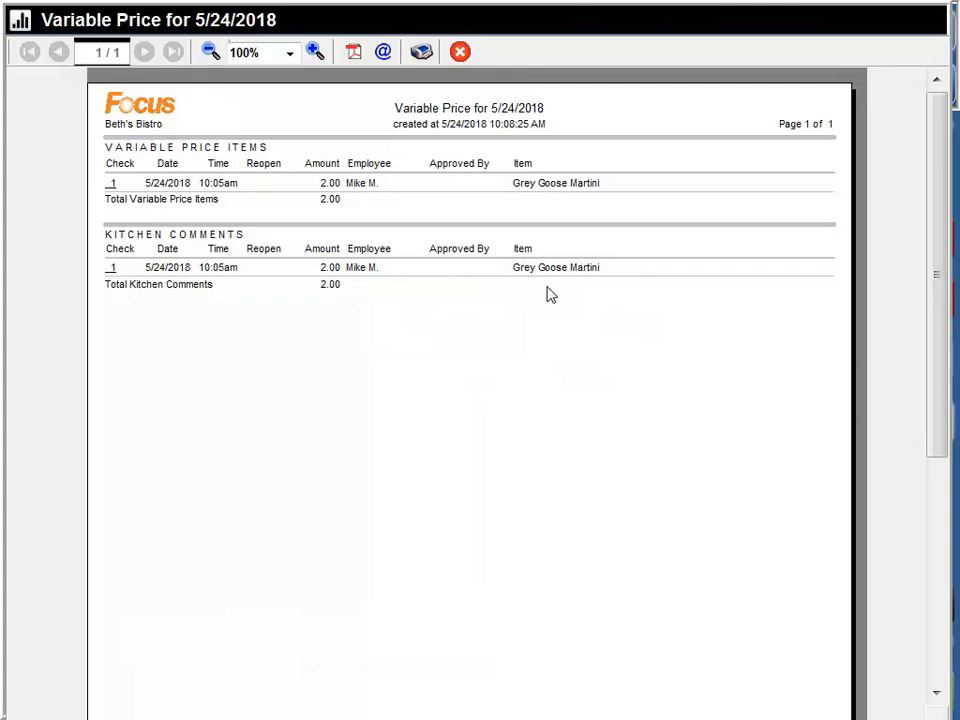
{"action": "left_click", "coordinate": [460, 50]}
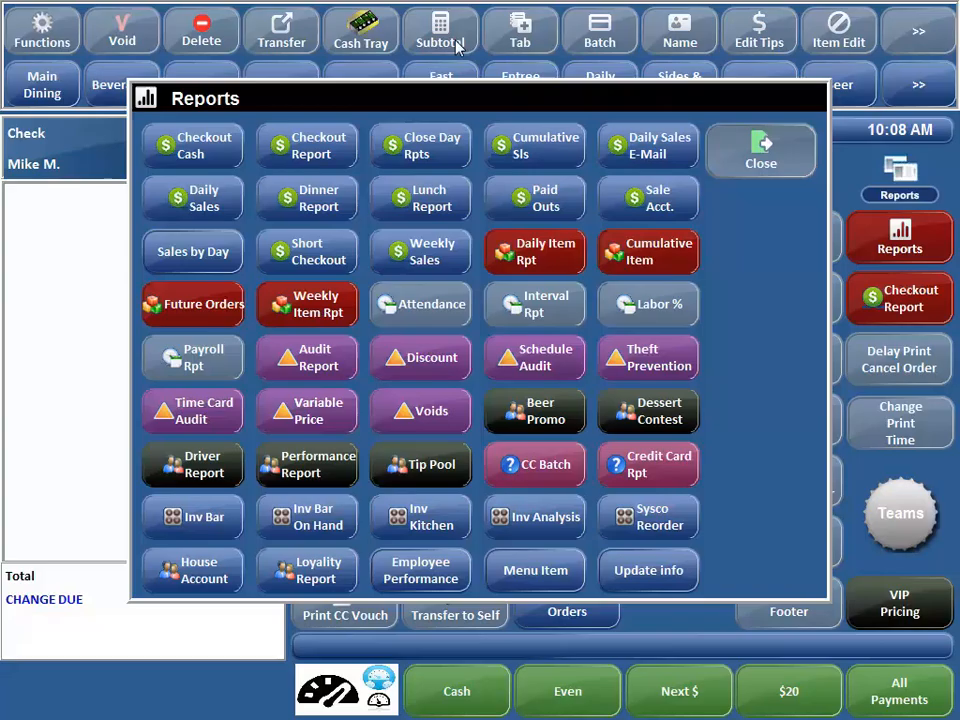
- Leave the reports list and sign out to the access code screen
{"action": "left_click", "coordinate": [772, 154]}
{"action": "left_click", "coordinate": [936, 34]}
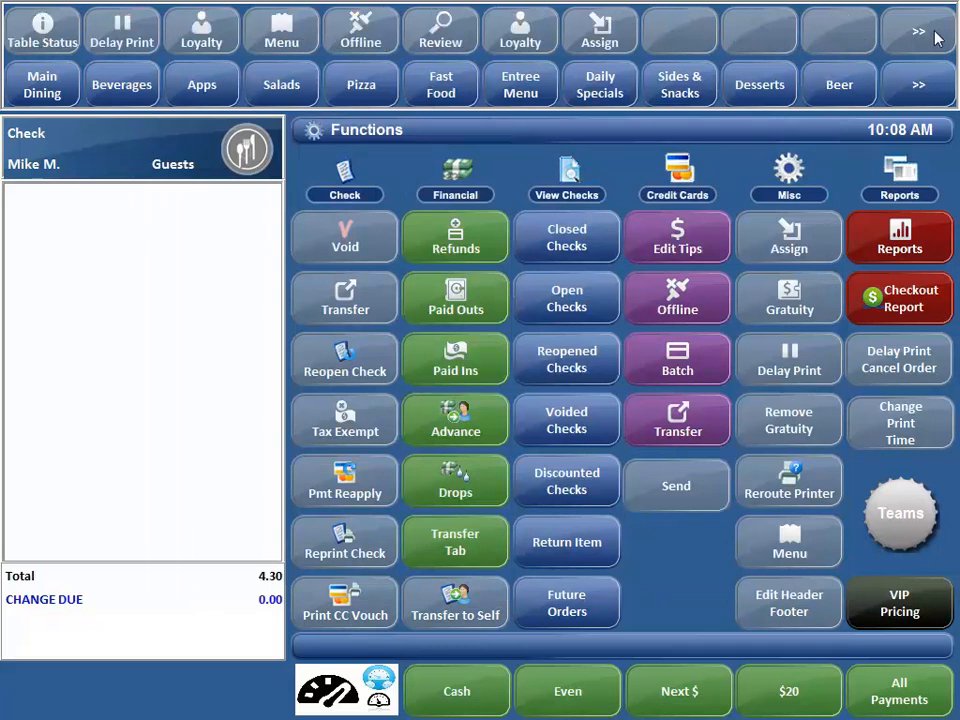
{"action": "left_click", "coordinate": [937, 38]}
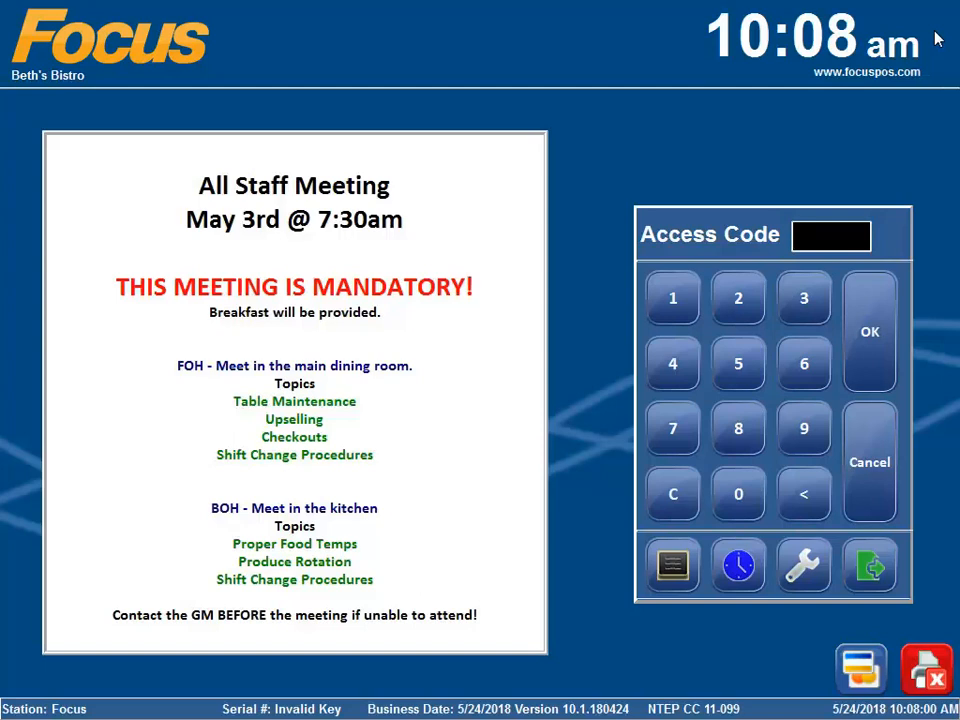